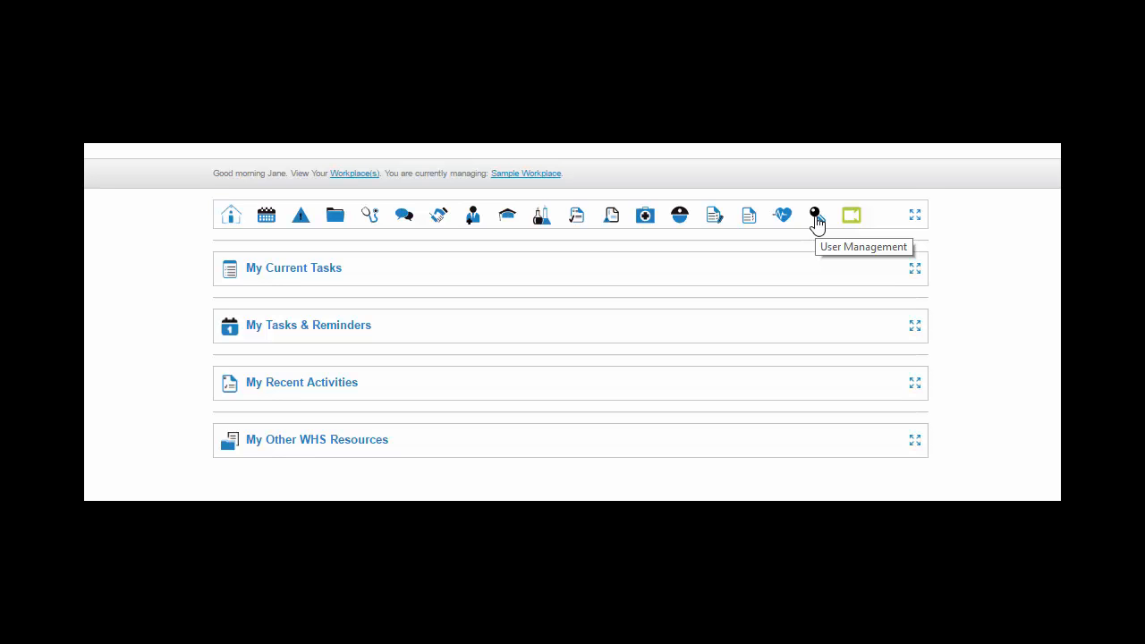
- Open the User Management module and review its help text and the date filter options
{"action": "left_click", "coordinate": [815, 217]}
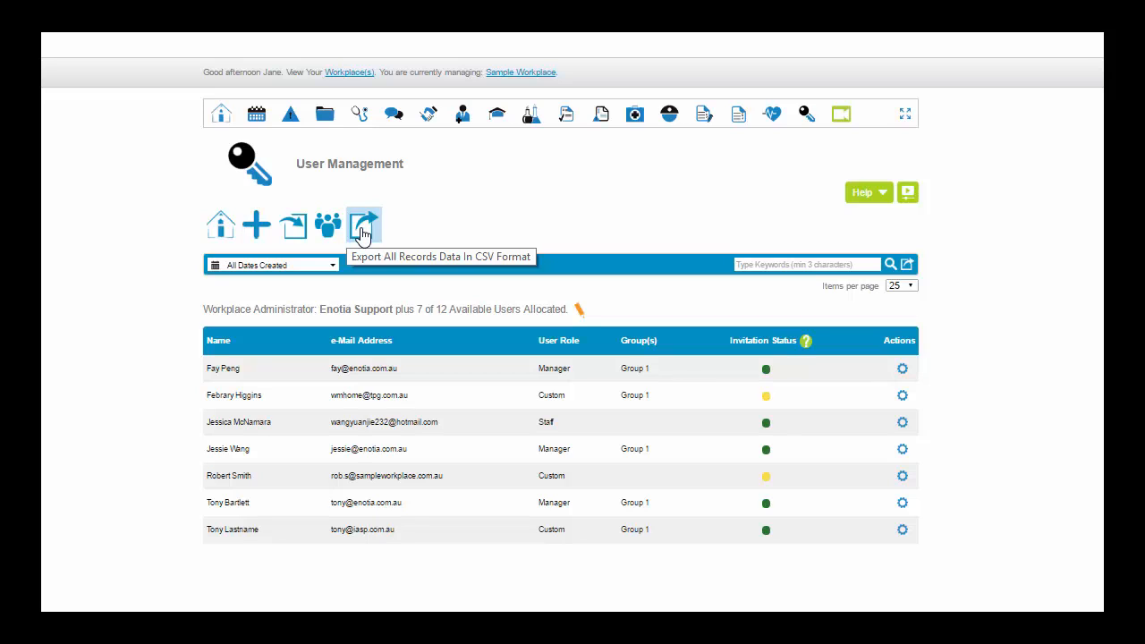
{"action": "left_click", "coordinate": [882, 201]}
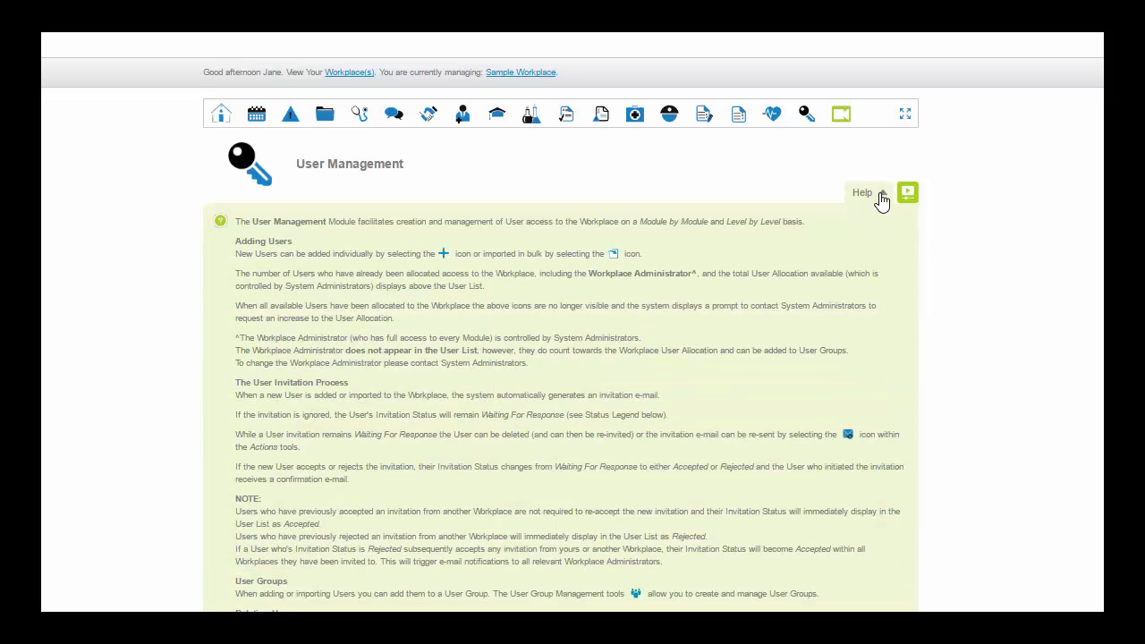
{"action": "left_click", "coordinate": [881, 201]}
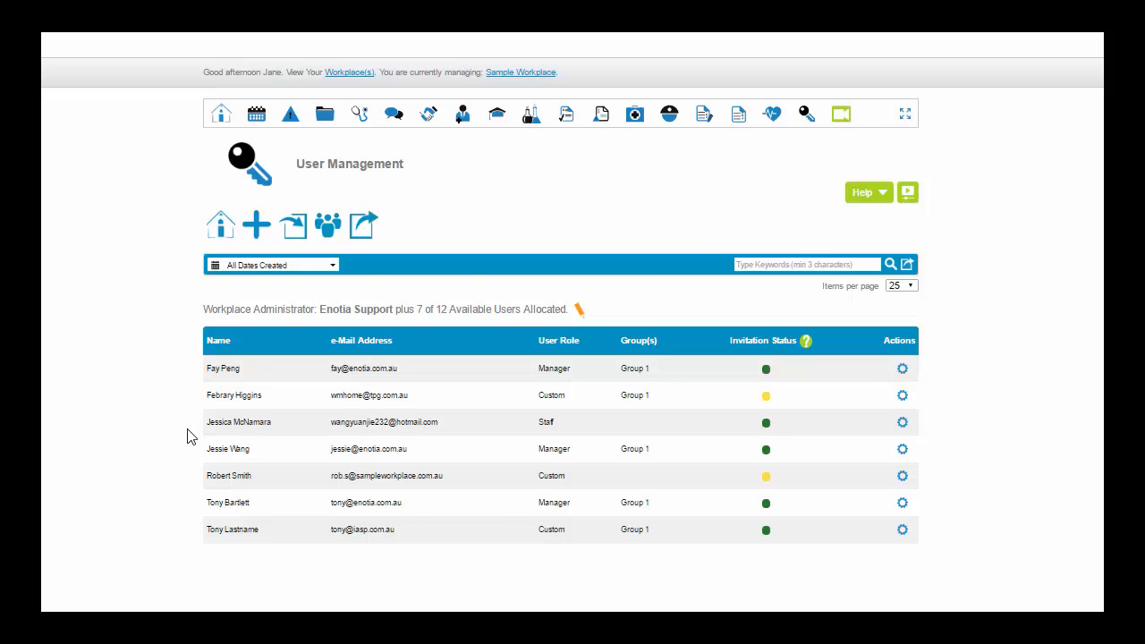
{"action": "left_click", "coordinate": [332, 265]}
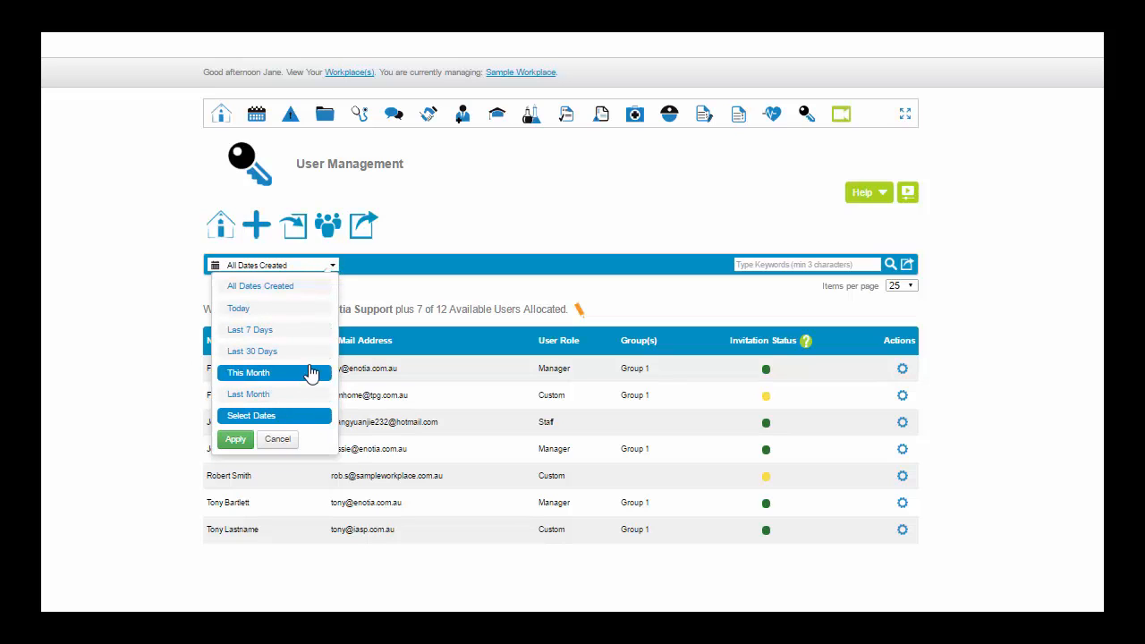
{"action": "left_click", "coordinate": [742, 264]}
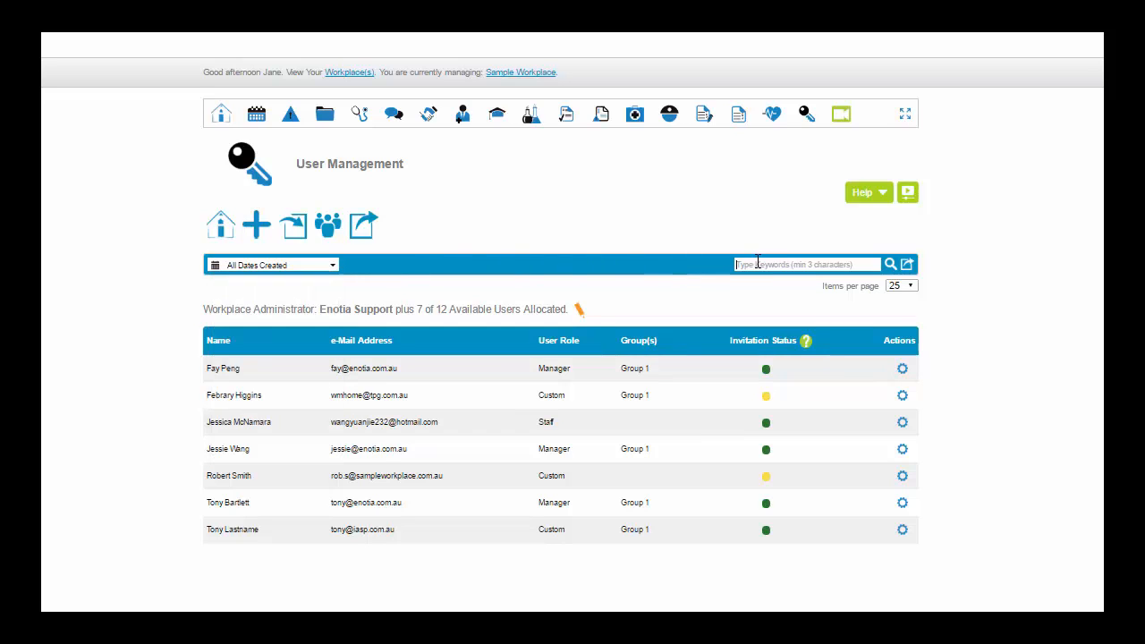
- Export the user list with every field except Invitation Status
{"action": "left_click", "coordinate": [908, 266]}
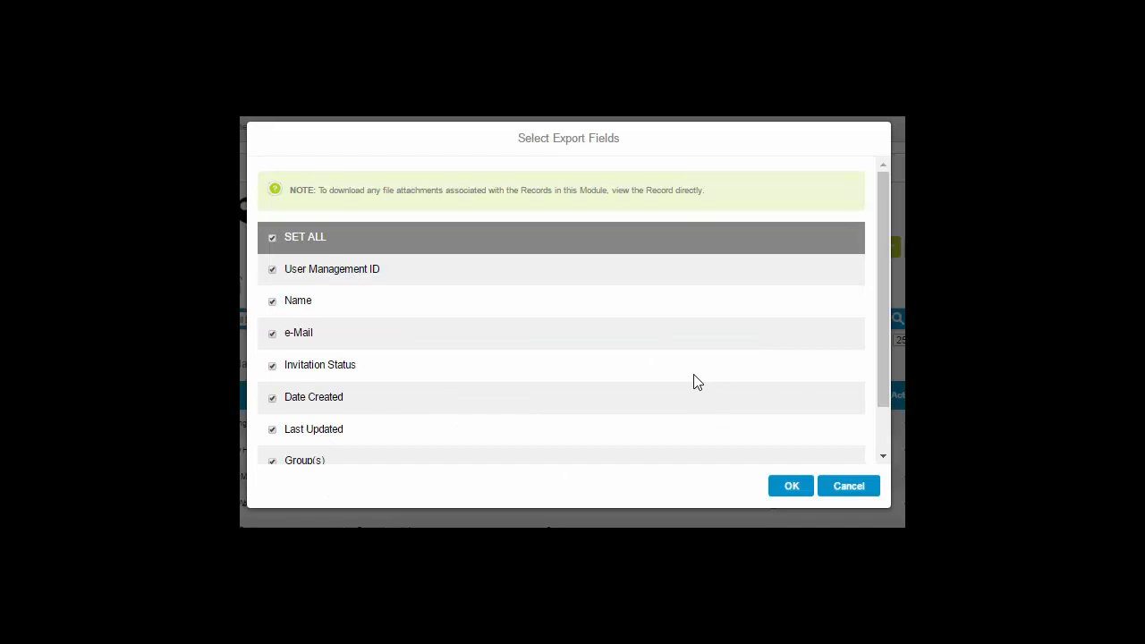
{"action": "scroll", "coordinate": [694, 382], "scroll_direction": "down", "scroll_amount": 2}
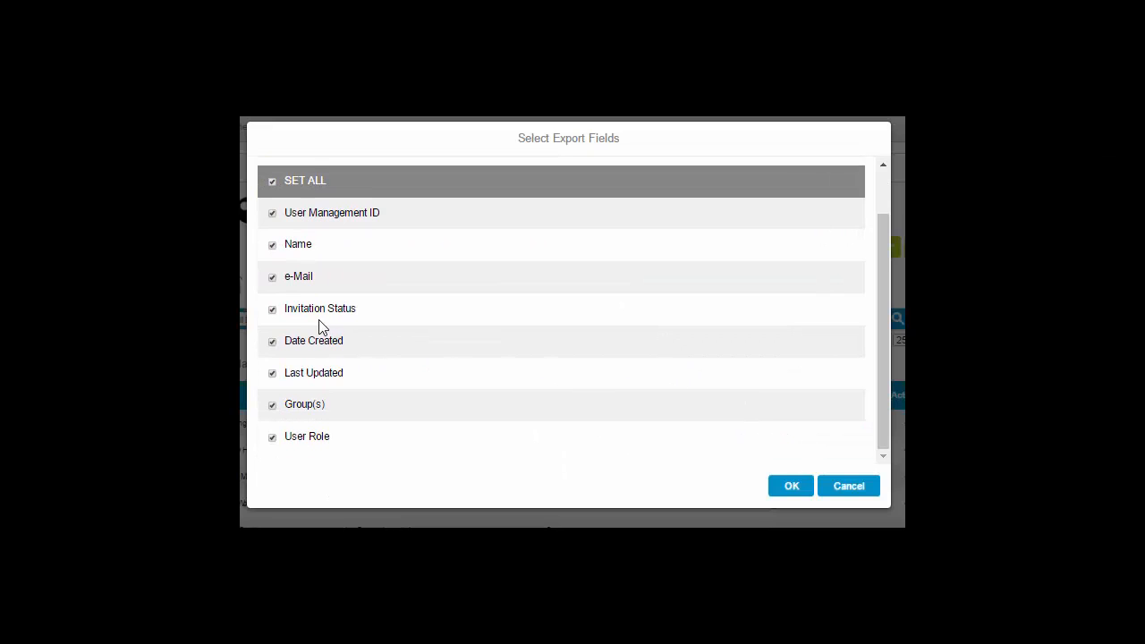
{"action": "left_click", "coordinate": [272, 309]}
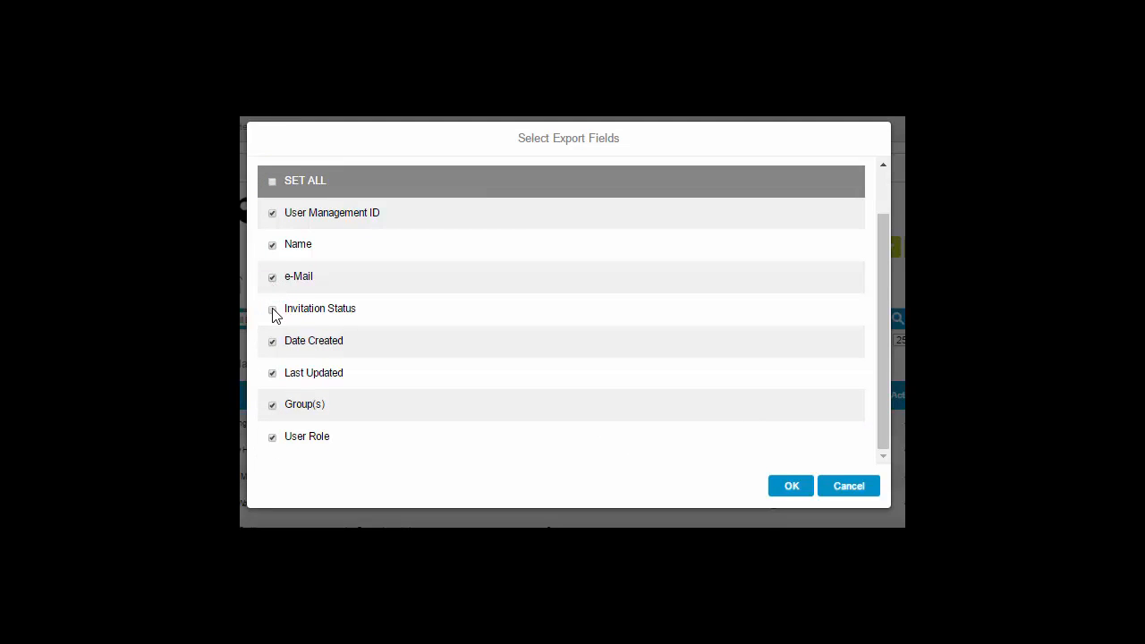
{"action": "left_click", "coordinate": [792, 486]}
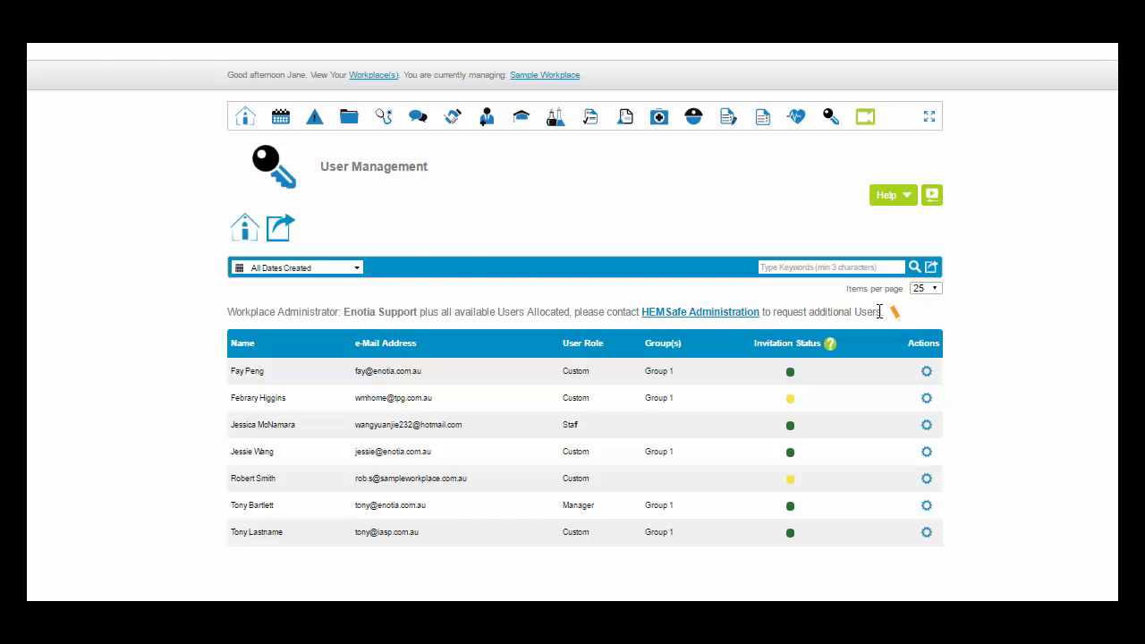
- View the available actions for the first and third users in the list
{"action": "left_click", "coordinate": [927, 372]}
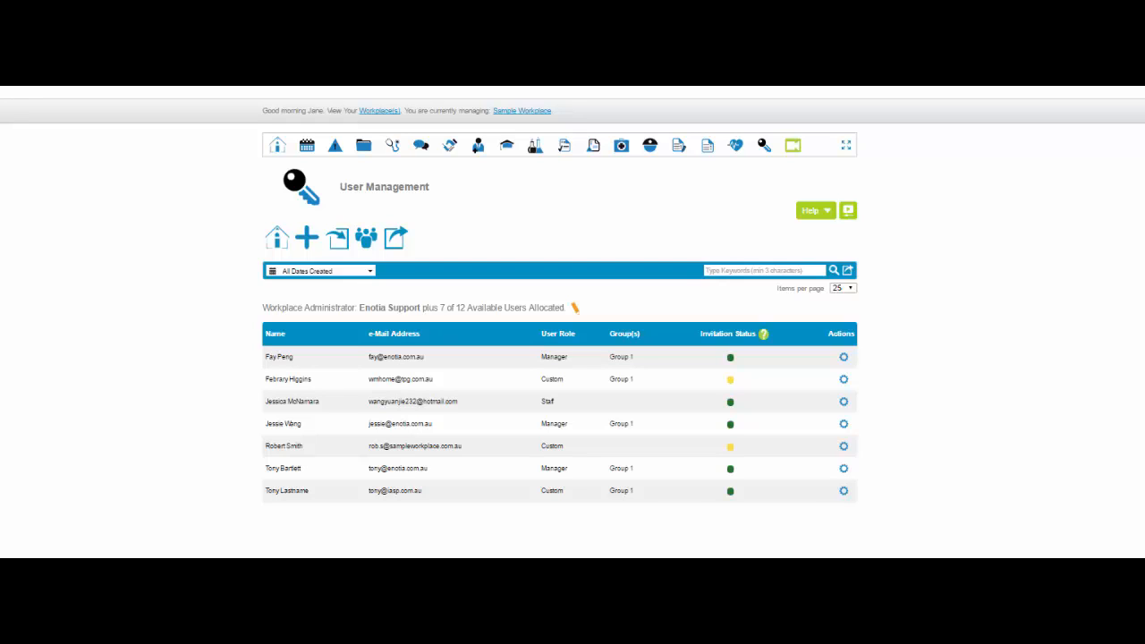
{"action": "left_click", "coordinate": [843, 358]}
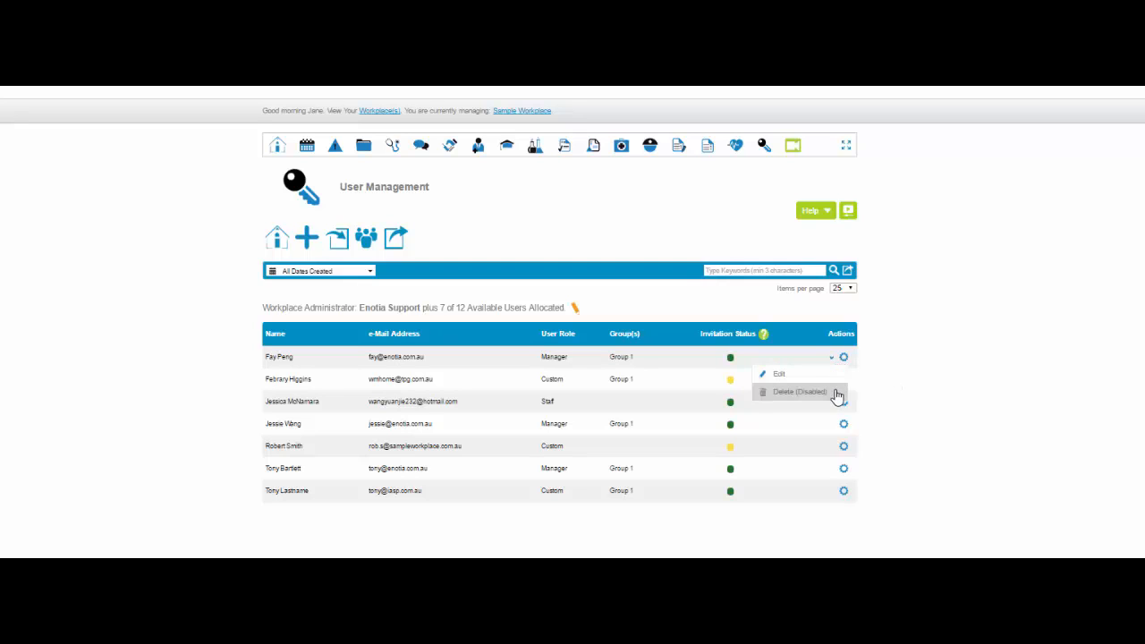
{"action": "left_click", "coordinate": [848, 402]}
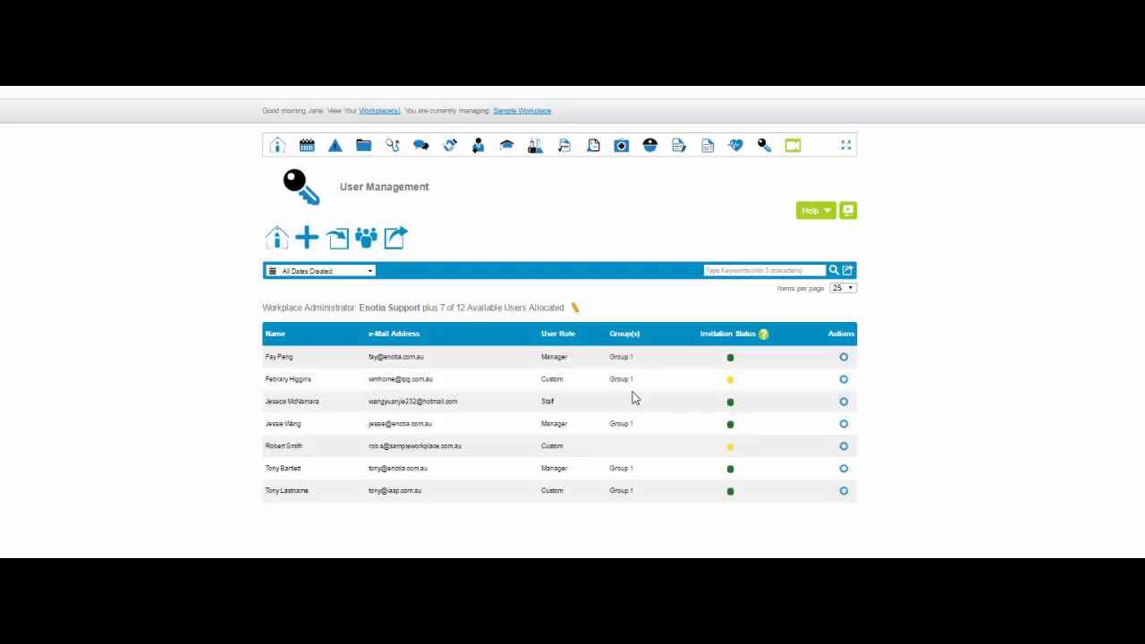
- Start a new individual user invitation and assign it to the user group Group 1
{"action": "left_click", "coordinate": [307, 238]}
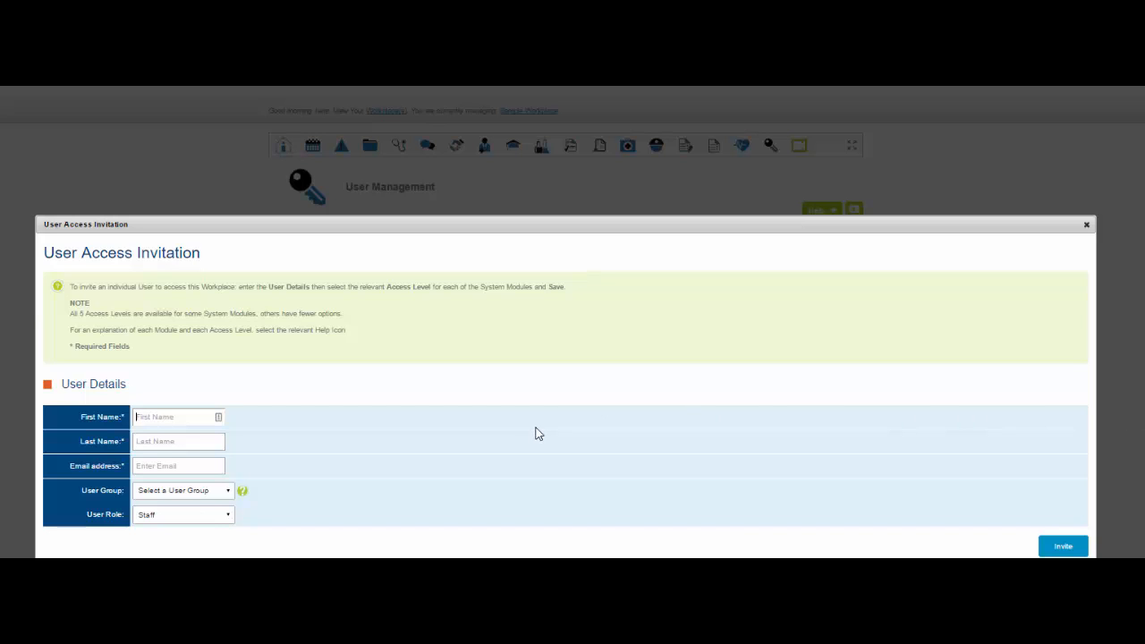
{"action": "left_click", "coordinate": [146, 440]}
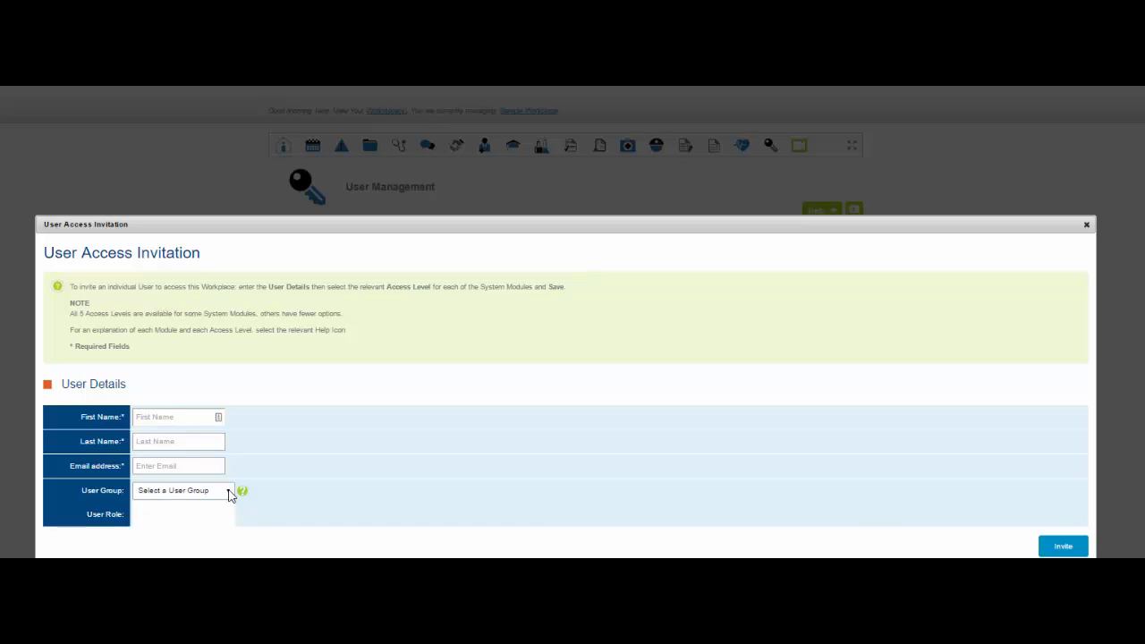
{"action": "left_click", "coordinate": [229, 492]}
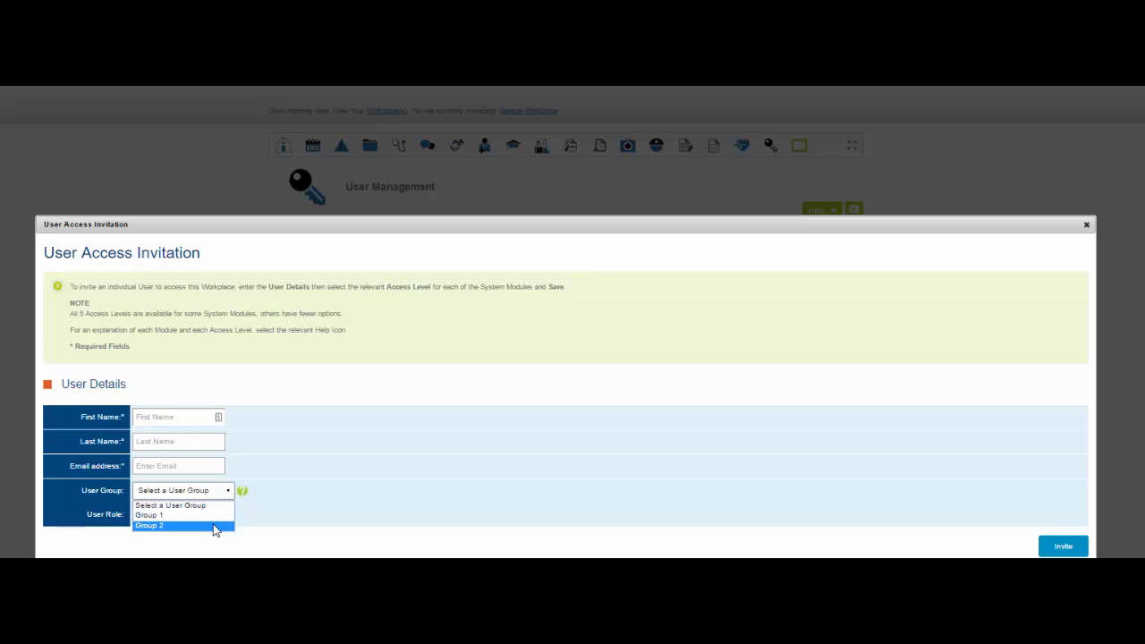
{"action": "left_click", "coordinate": [213, 516]}
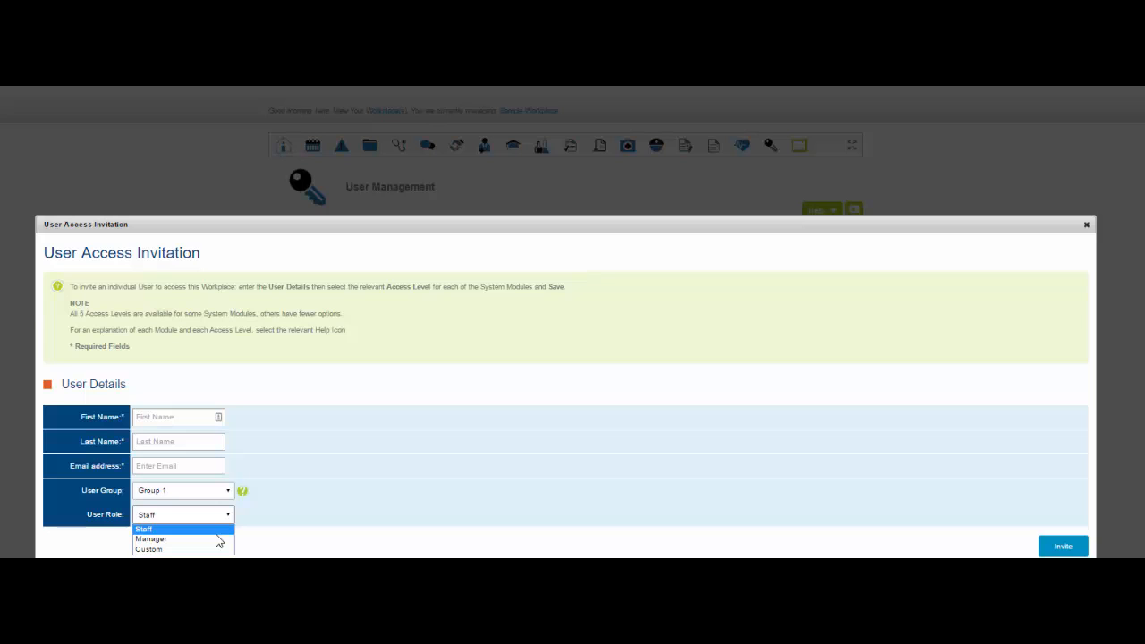
- Set the invited user's role to Custom
{"action": "left_click", "coordinate": [217, 540]}
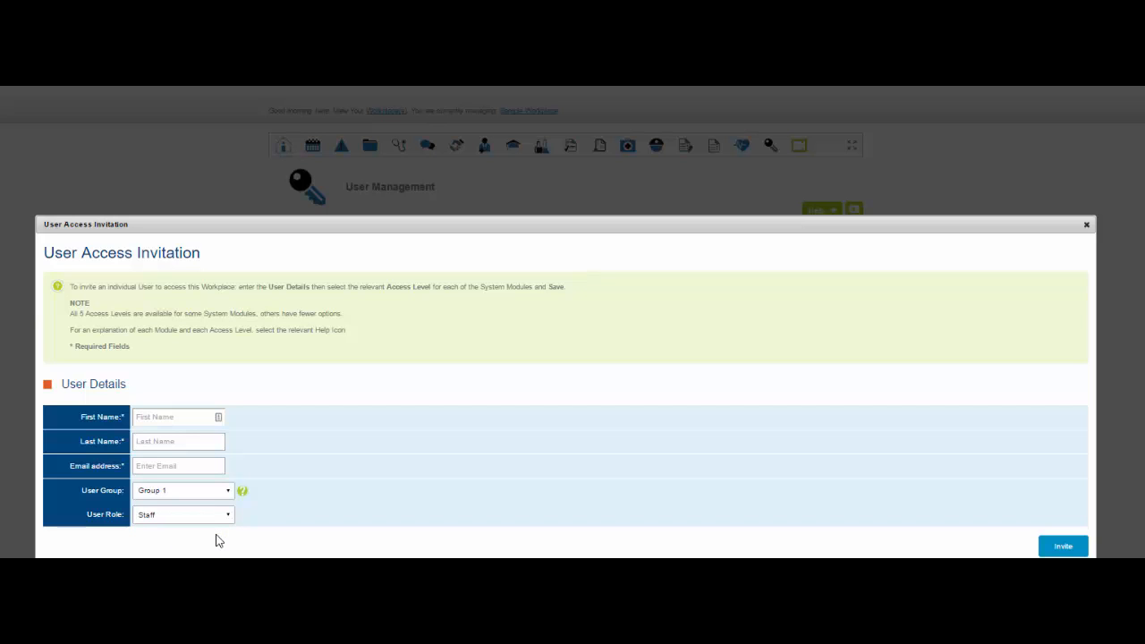
{"action": "left_click", "coordinate": [226, 520]}
{"action": "left_click", "coordinate": [221, 542]}
{"action": "left_click", "coordinate": [229, 517]}
{"action": "left_click", "coordinate": [215, 550]}
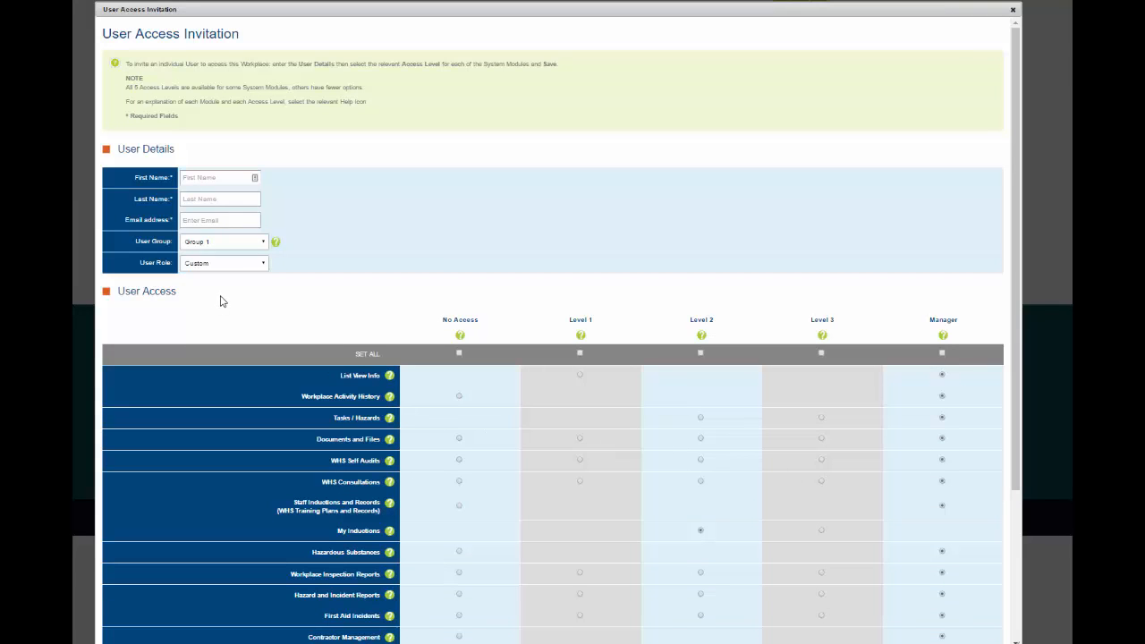
- Read the help notes for No Access, Level 2, Documents and Files, and My Inductions, and submit the invitation
{"action": "scroll", "coordinate": [218, 302], "scroll_direction": "down", "scroll_amount": 3}
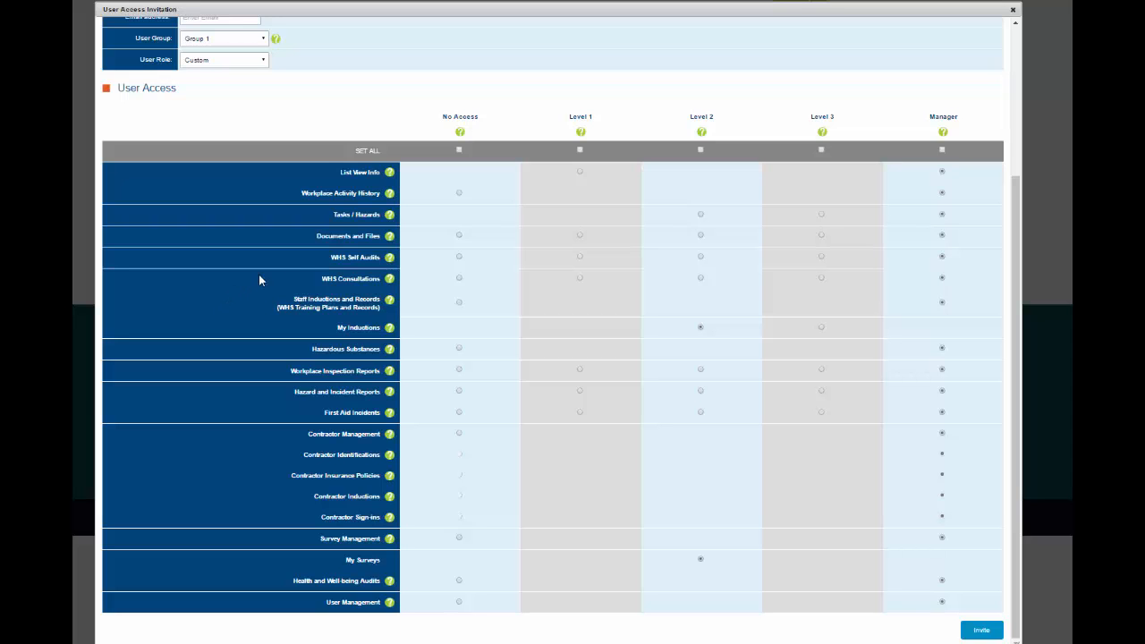
{"action": "left_click", "coordinate": [460, 132]}
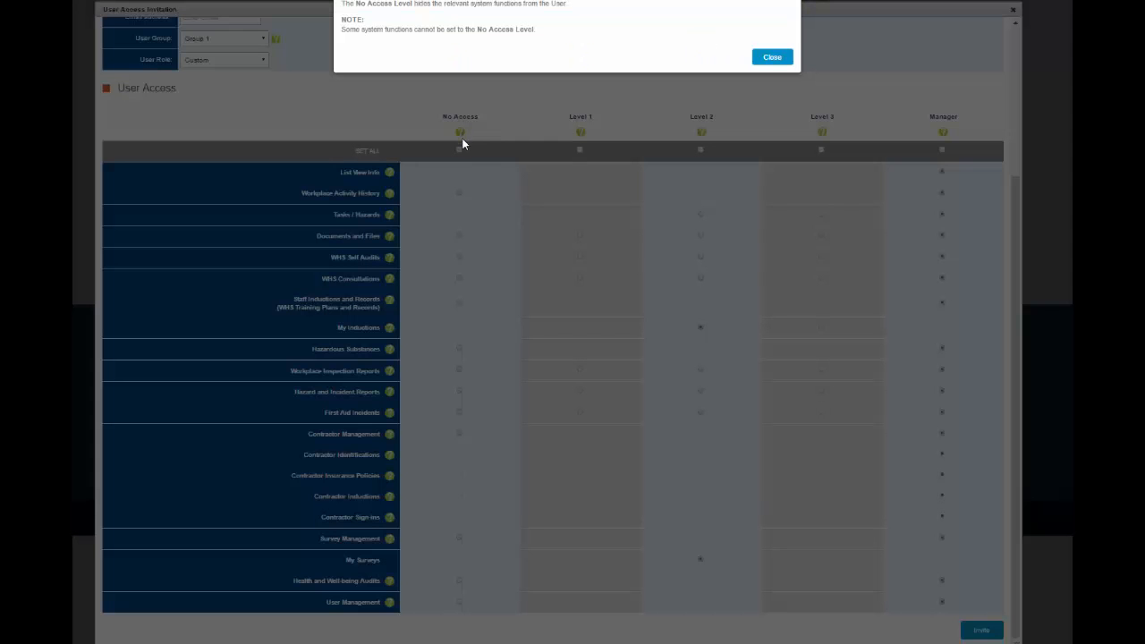
{"action": "left_click", "coordinate": [773, 59]}
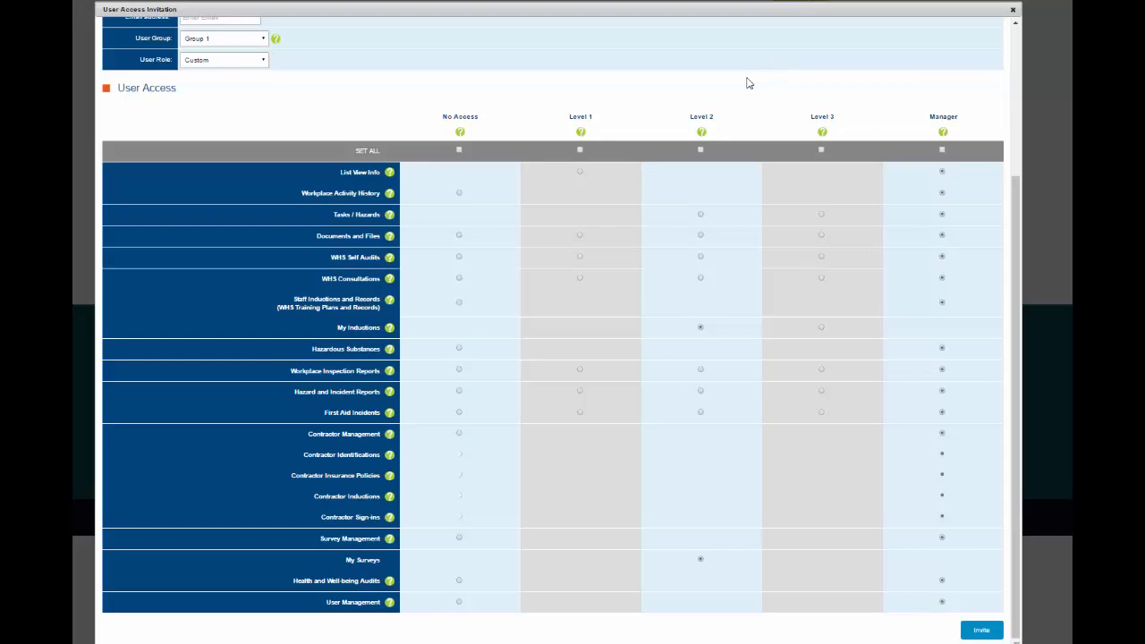
{"action": "left_click", "coordinate": [702, 133]}
{"action": "left_click", "coordinate": [767, 76]}
{"action": "left_click", "coordinate": [390, 238]}
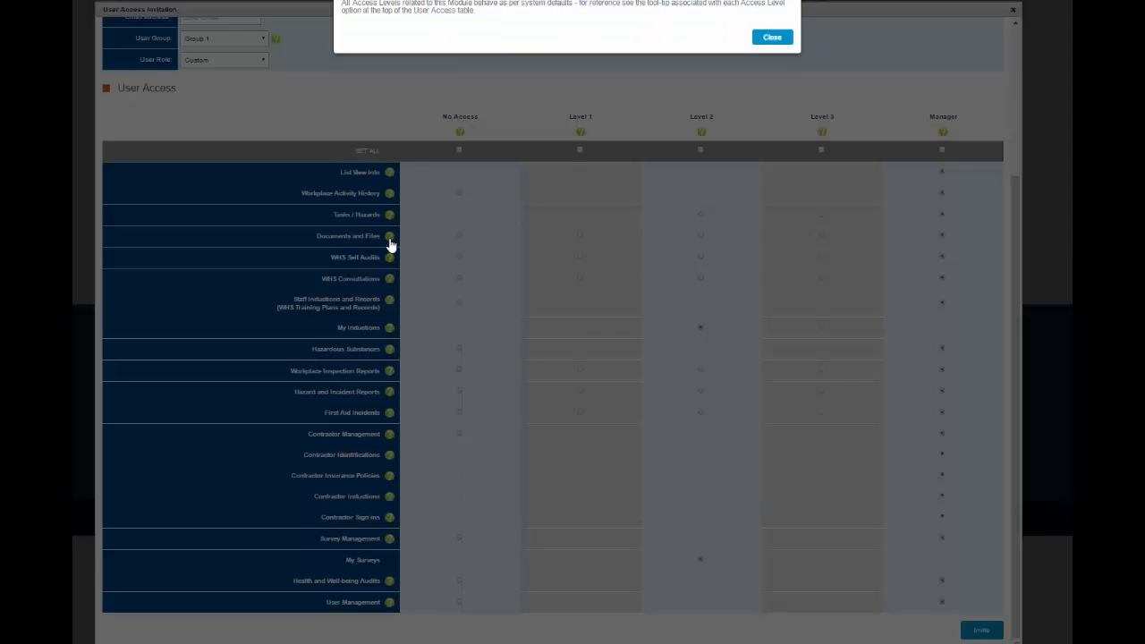
{"action": "left_click", "coordinate": [766, 40]}
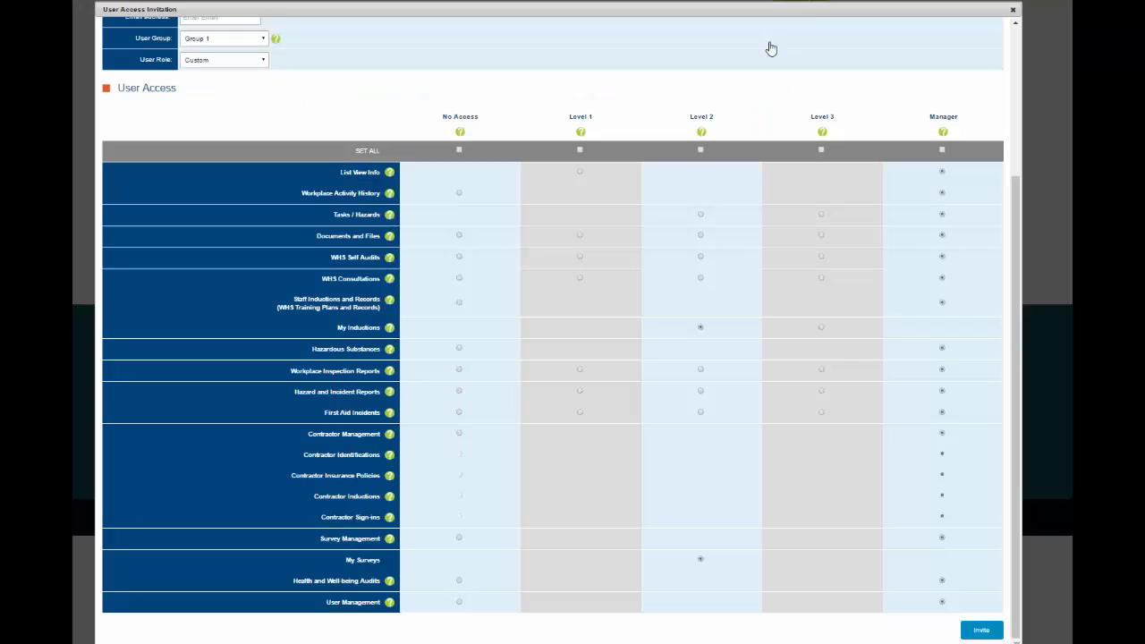
{"action": "left_click", "coordinate": [389, 328]}
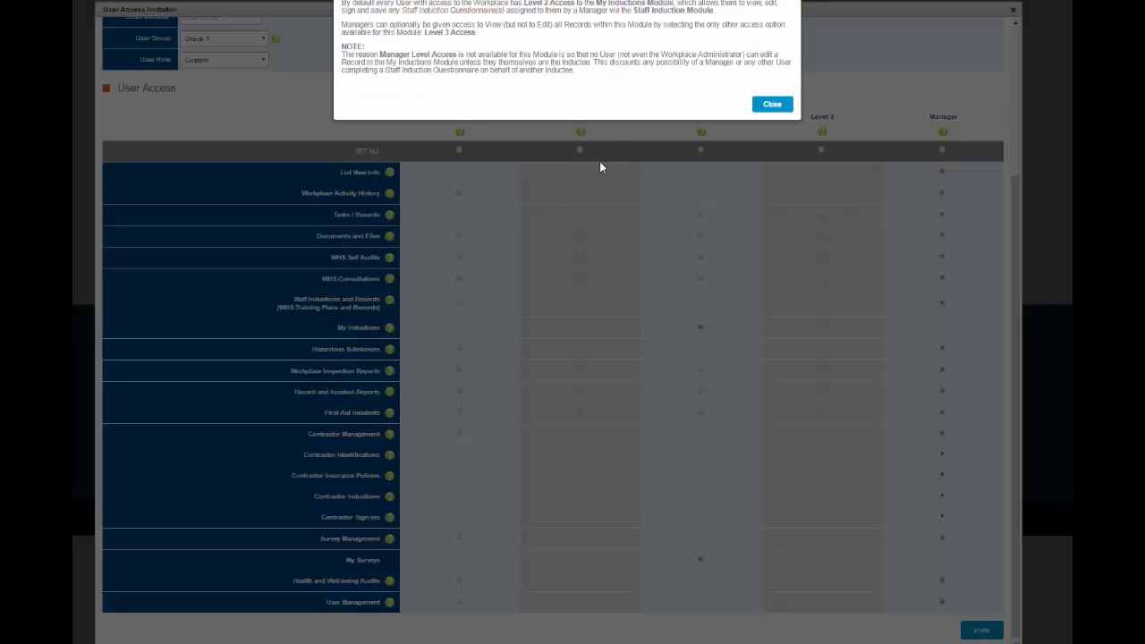
{"action": "left_click", "coordinate": [771, 104]}
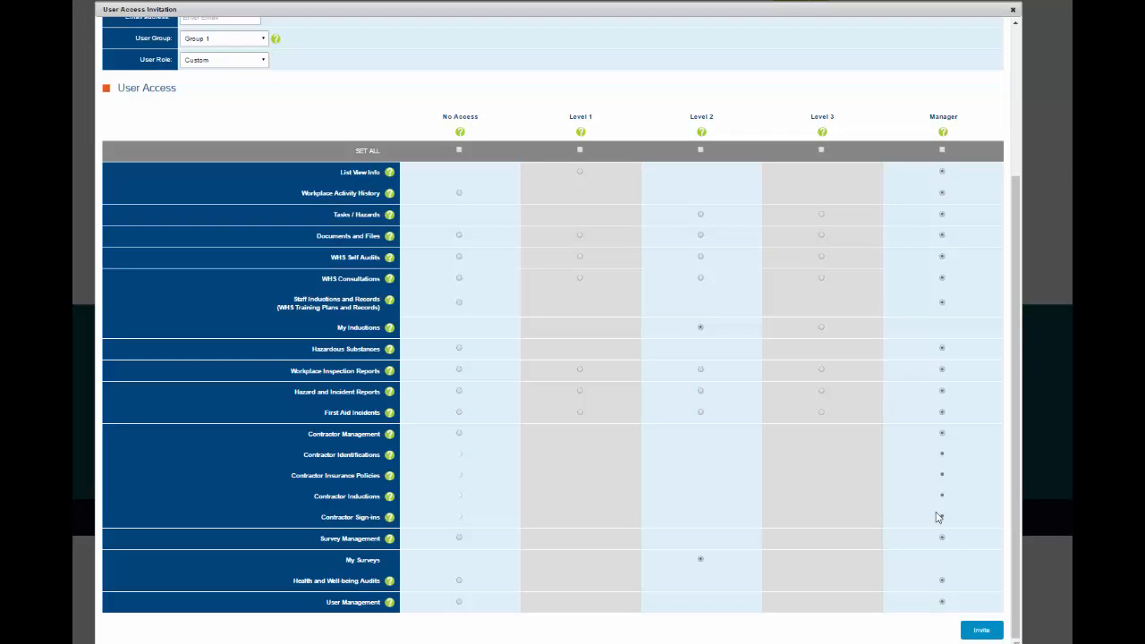
{"action": "left_click", "coordinate": [981, 630]}
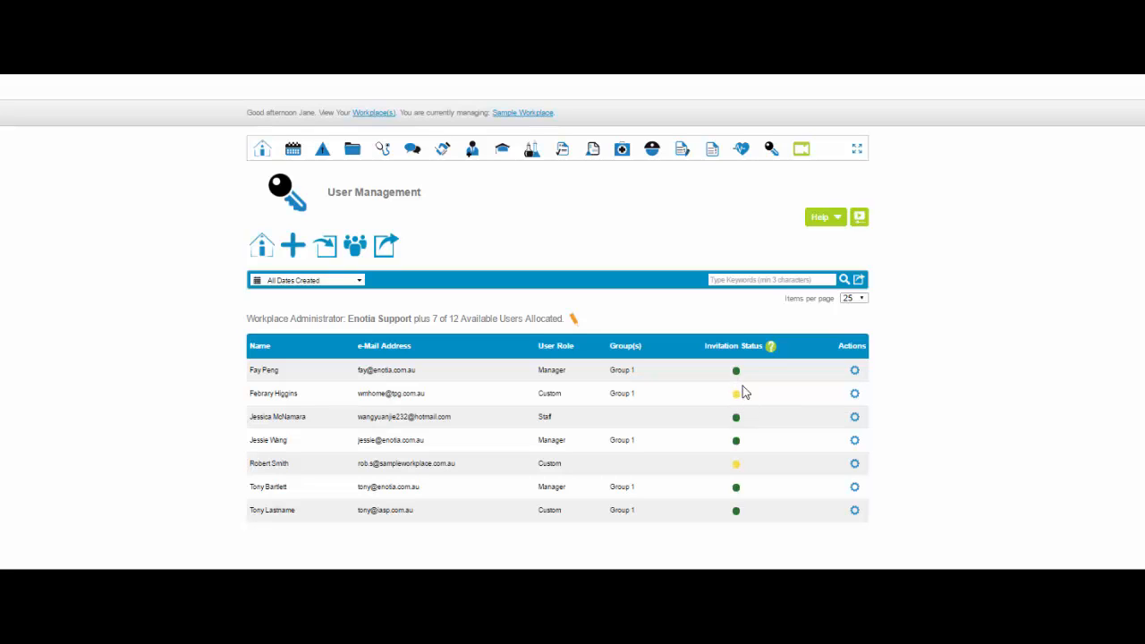
- Check the invitation status legend and re-send the invitation to the pending user in Group 1
{"action": "left_click", "coordinate": [771, 348]}
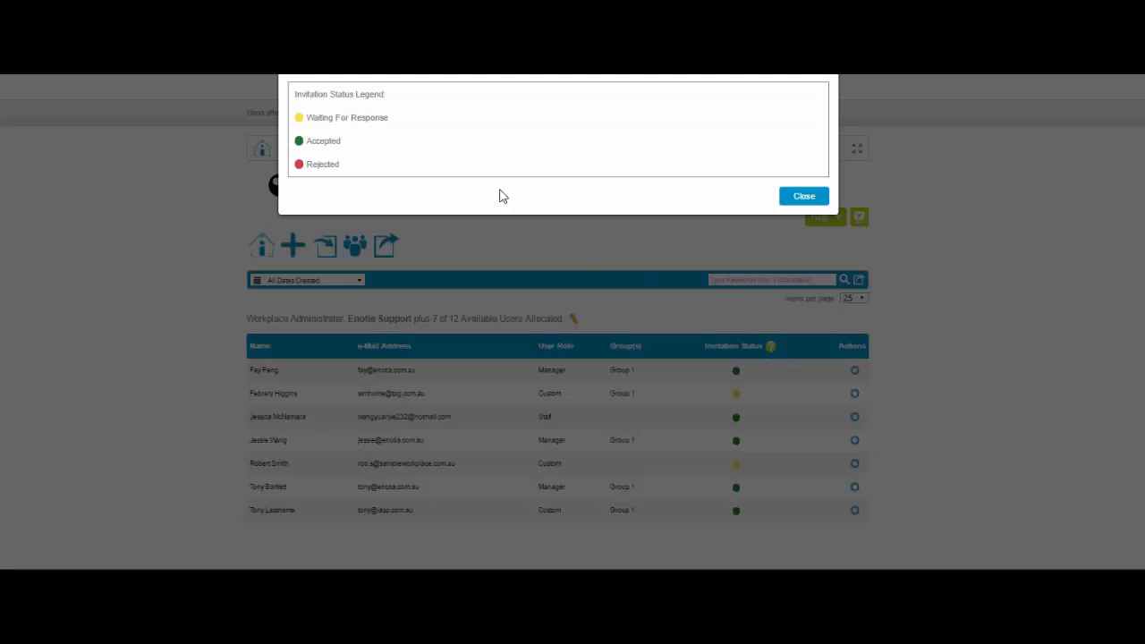
{"action": "left_click", "coordinate": [785, 199]}
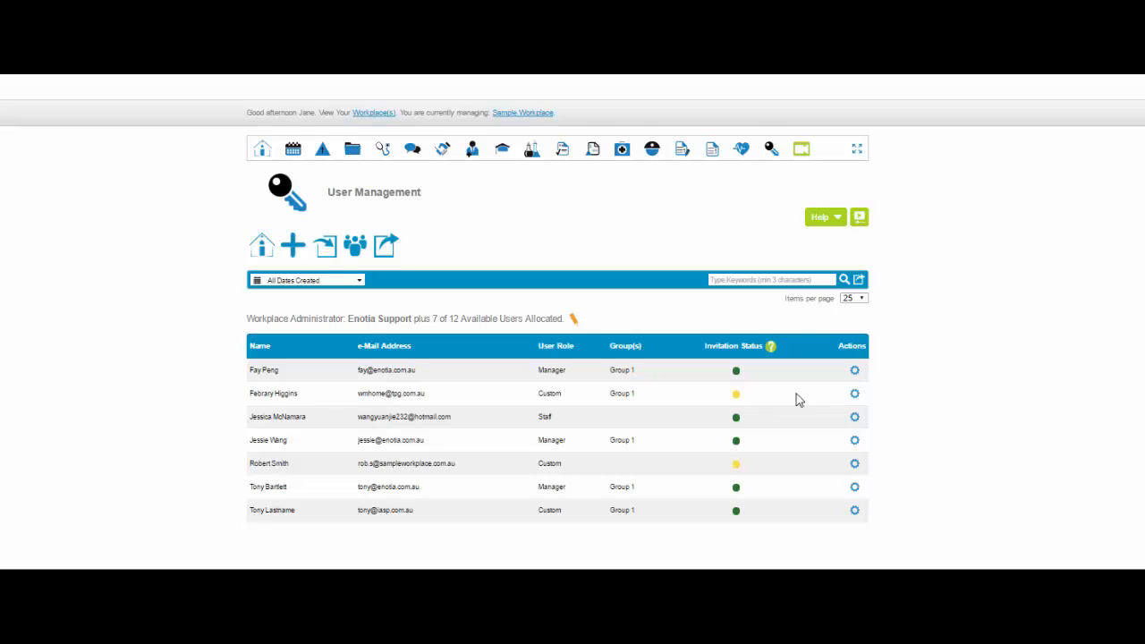
{"action": "left_click", "coordinate": [854, 395]}
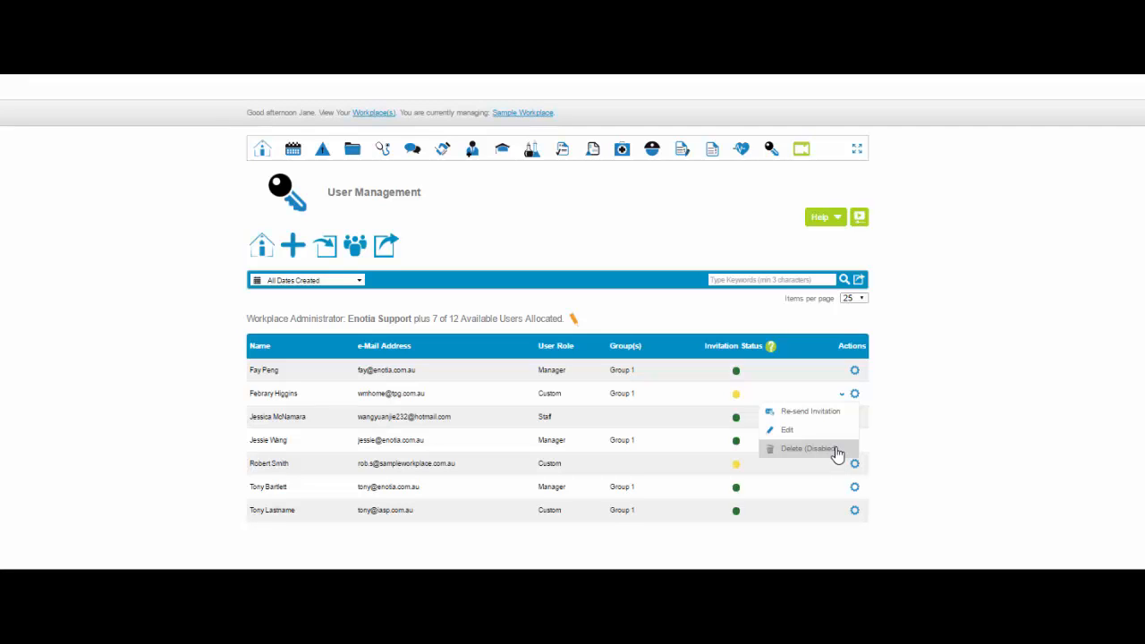
{"action": "left_click", "coordinate": [811, 412]}
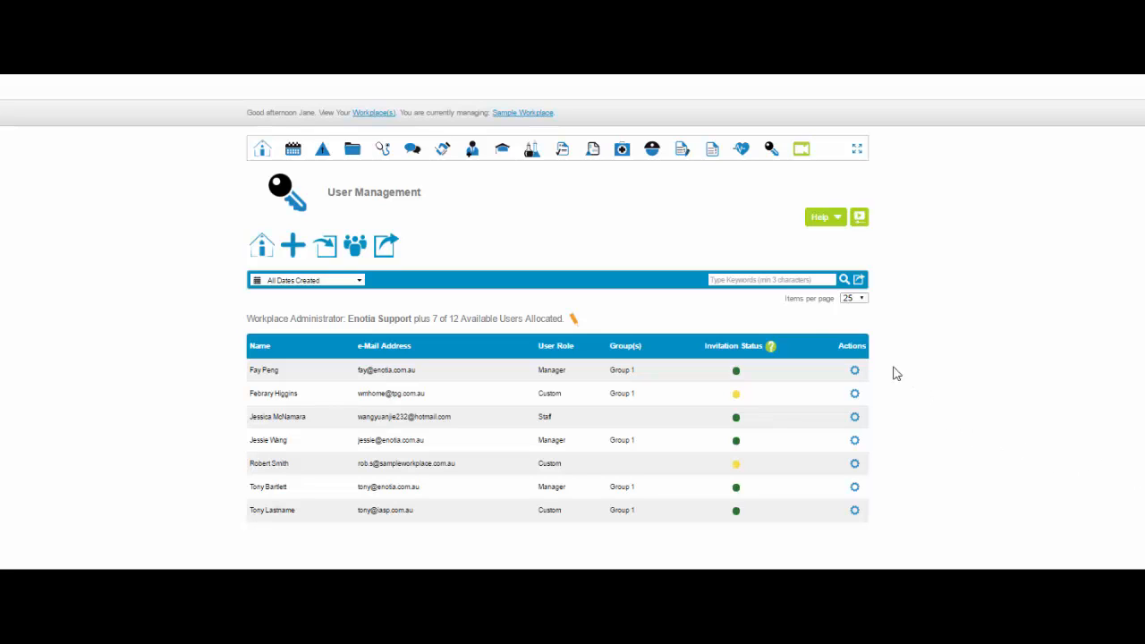
- Open User Group Management and create a new group named "group 4"
{"action": "left_click", "coordinate": [325, 252]}
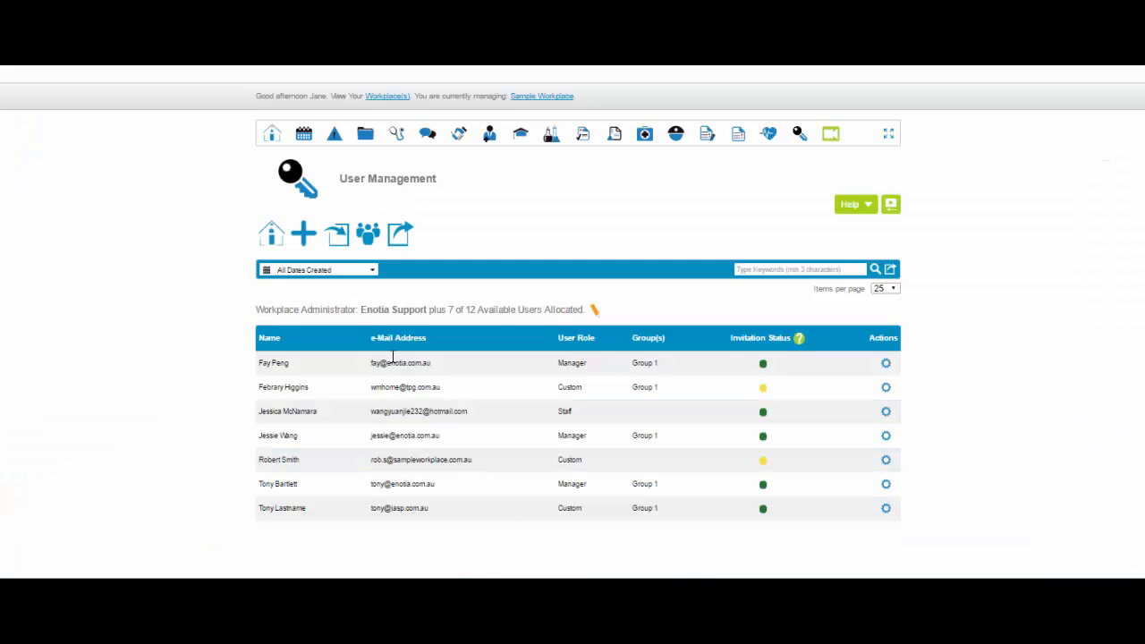
{"action": "left_click", "coordinate": [361, 239]}
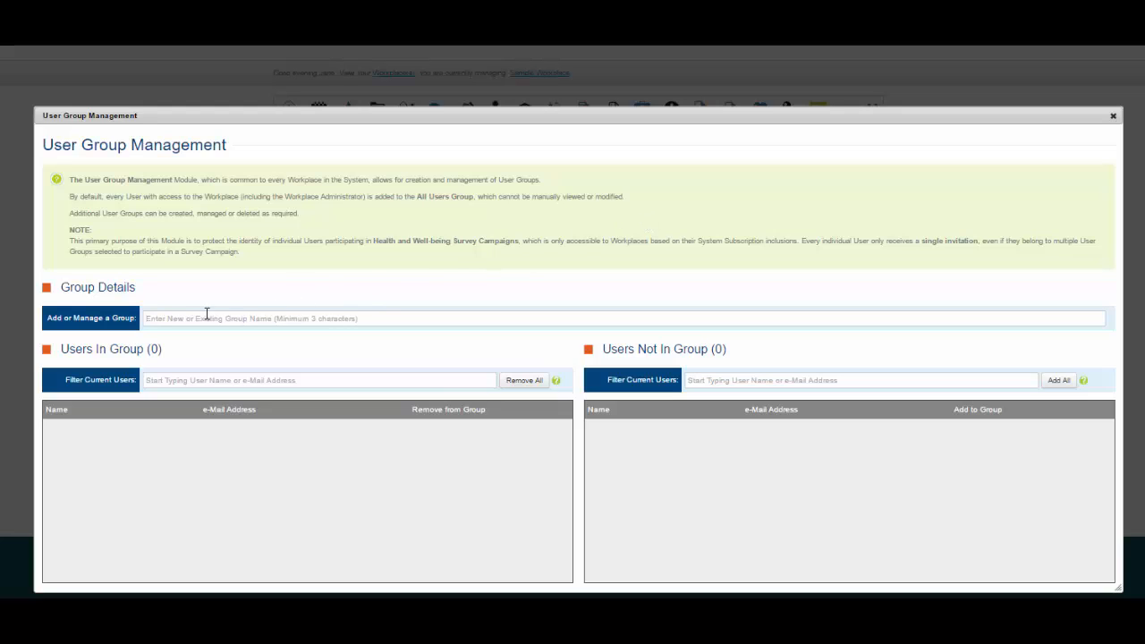
{"action": "left_click", "coordinate": [157, 319]}
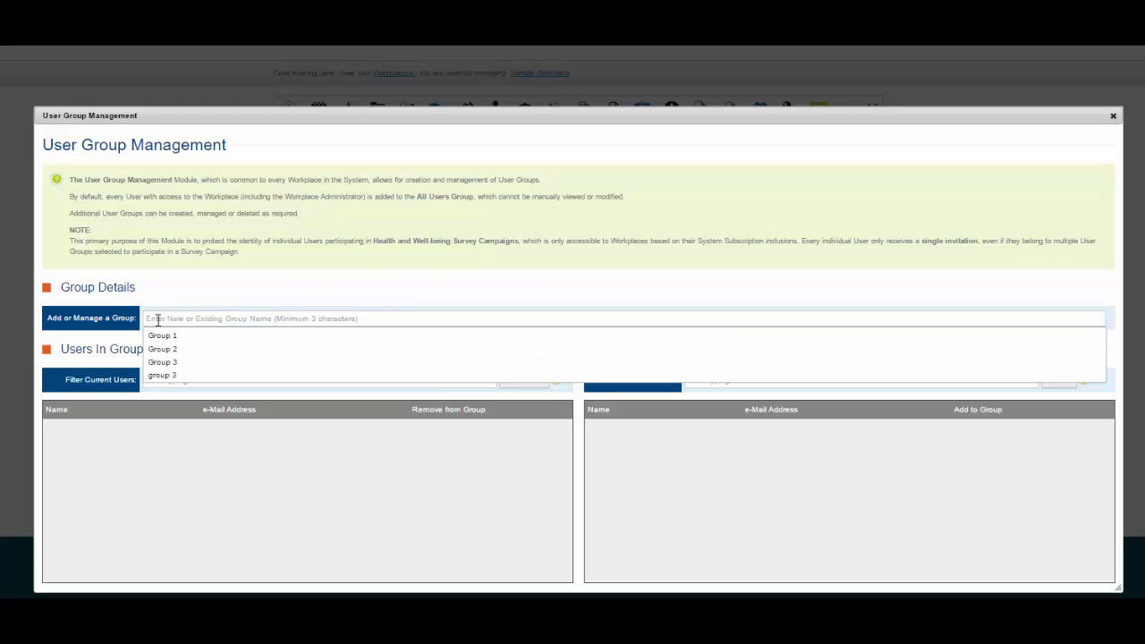
{"action": "type", "text": "group"}
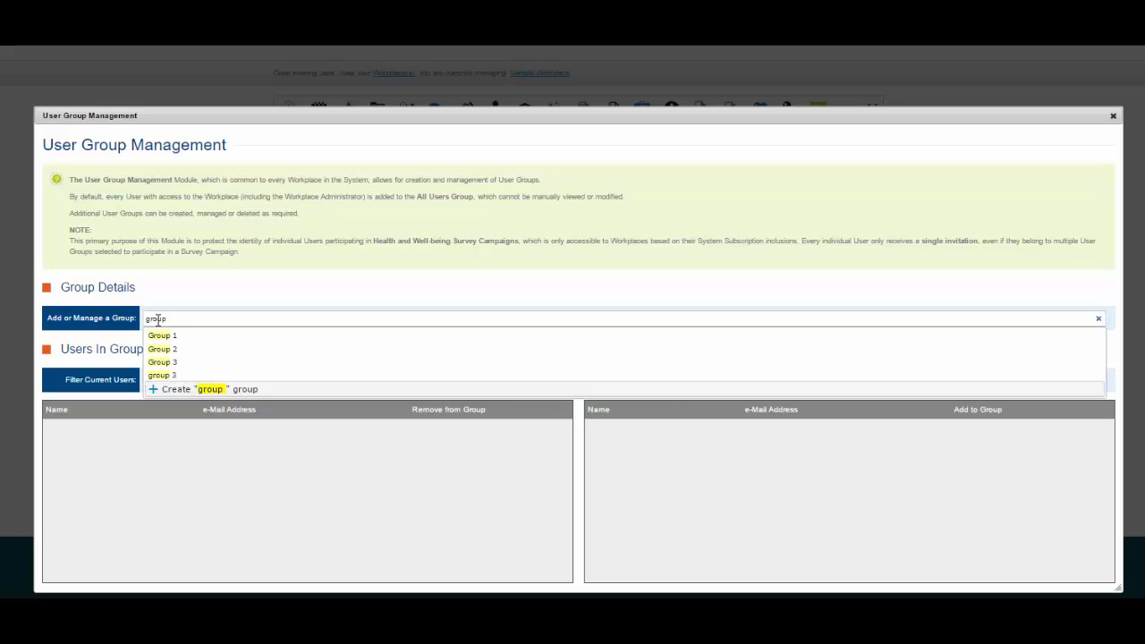
{"action": "type", "text": " 4"}
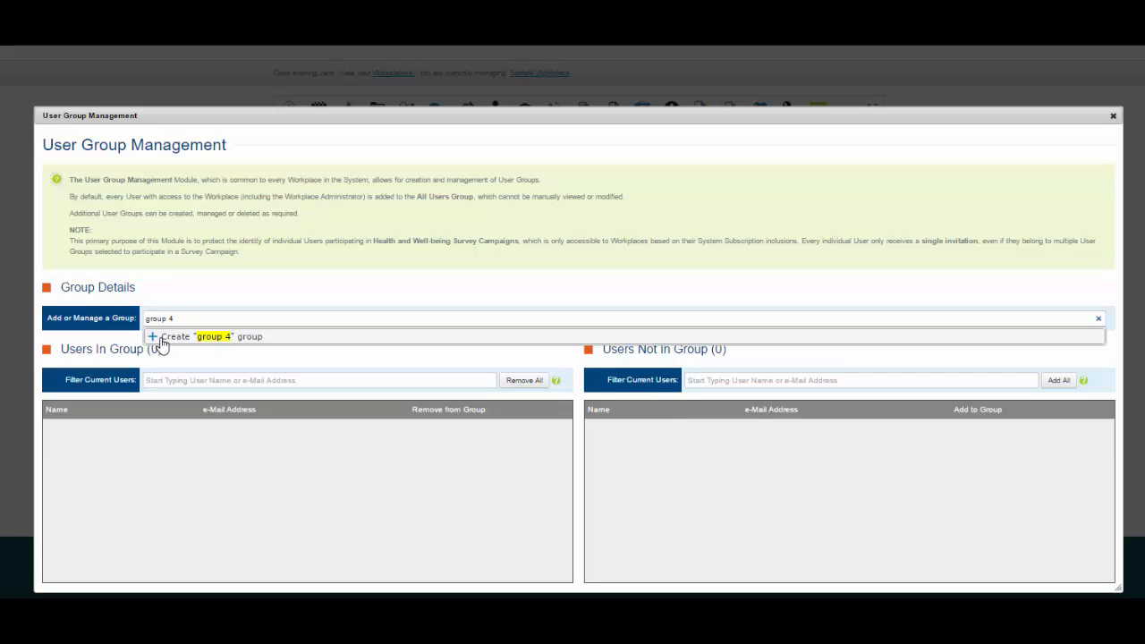
{"action": "left_click", "coordinate": [163, 344]}
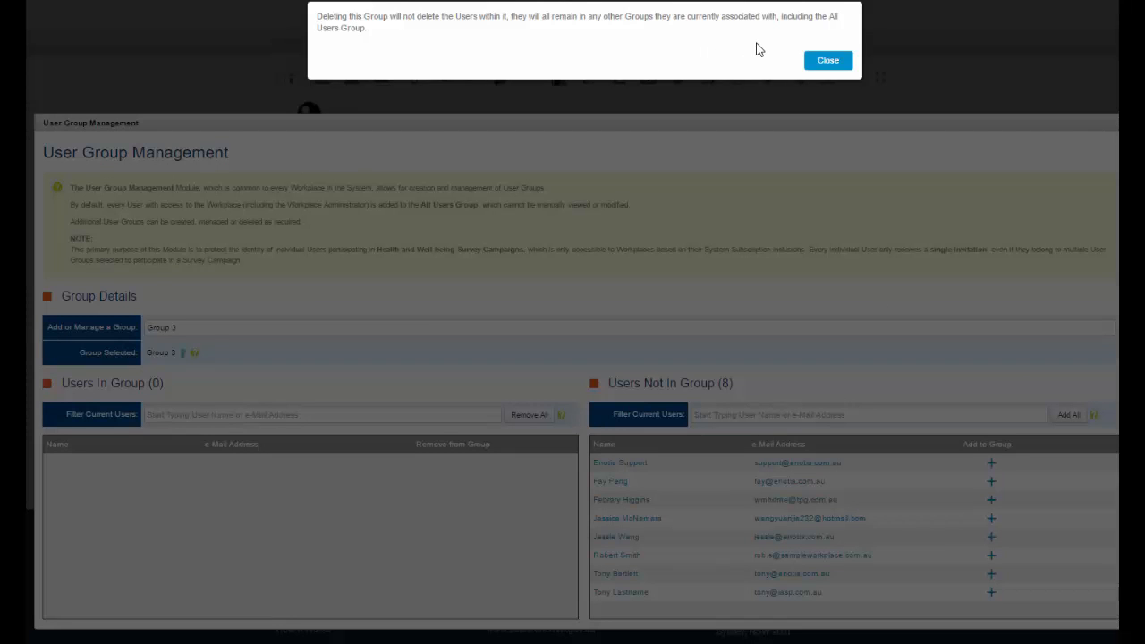
- Dismiss the group deletion note, filter the users not in group 3 by "eno", and close User Group Management
{"action": "left_click", "coordinate": [821, 63]}
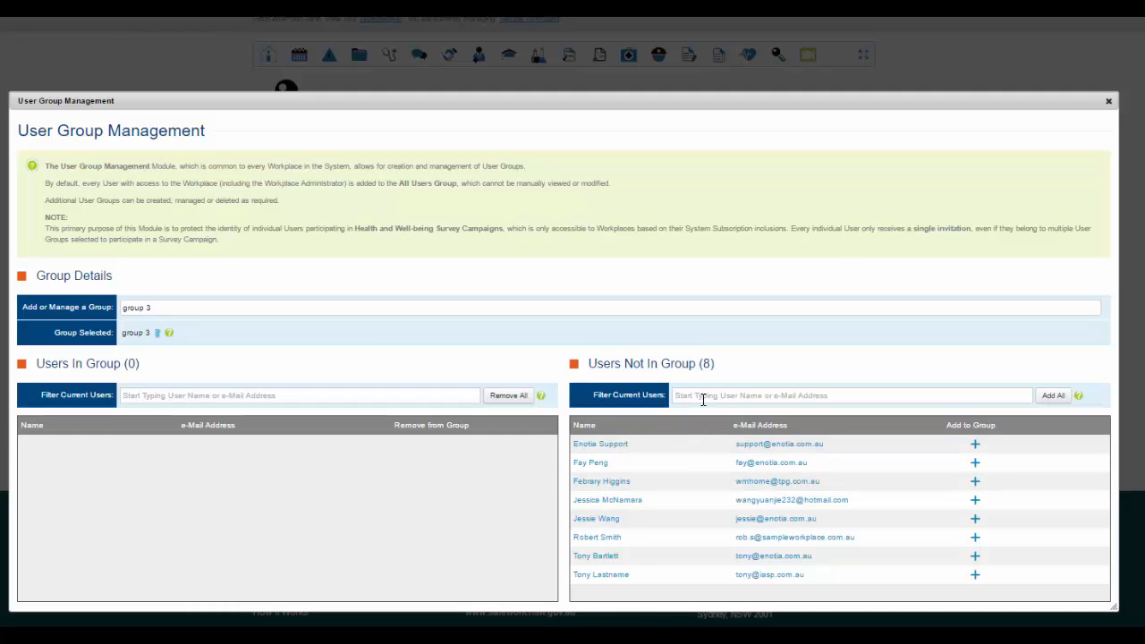
{"action": "type", "text": "eno"}
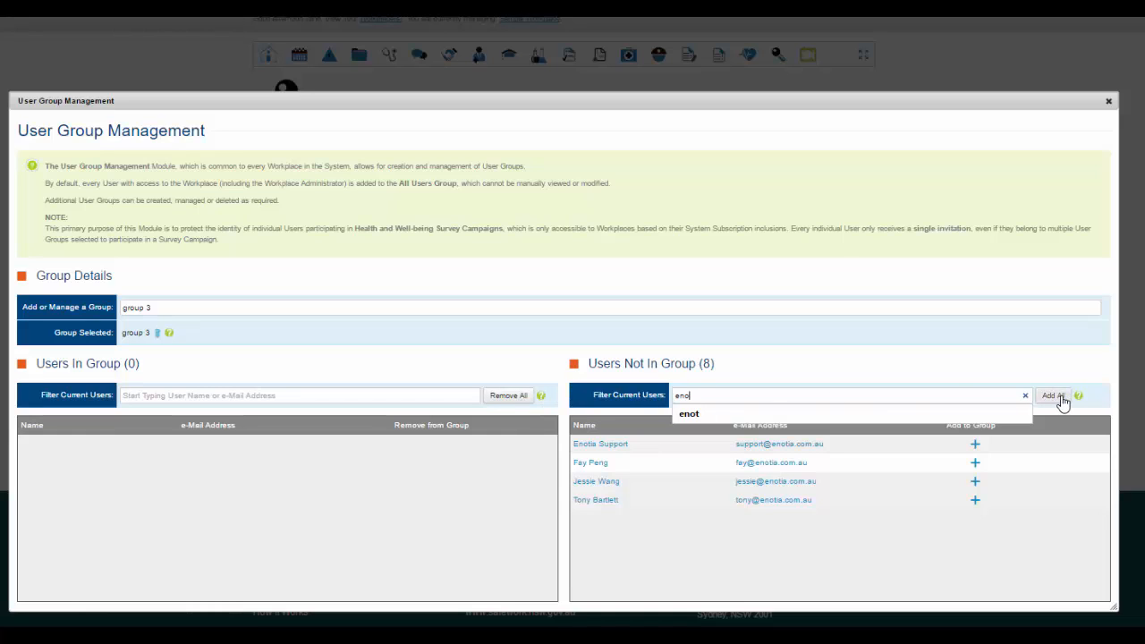
{"action": "left_click", "coordinate": [1109, 102]}
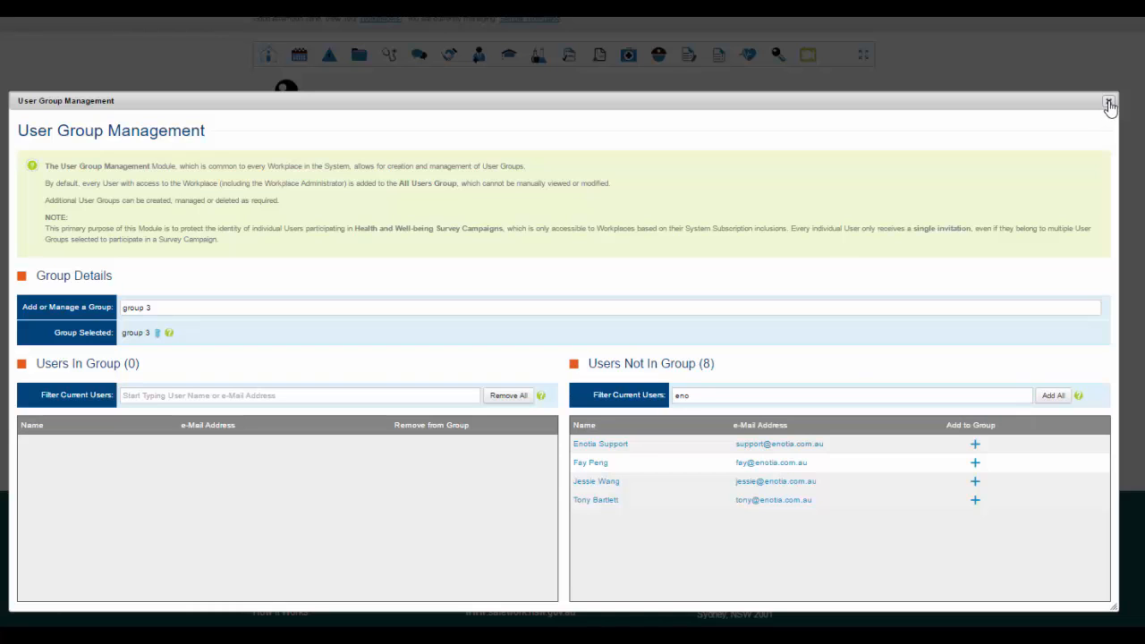